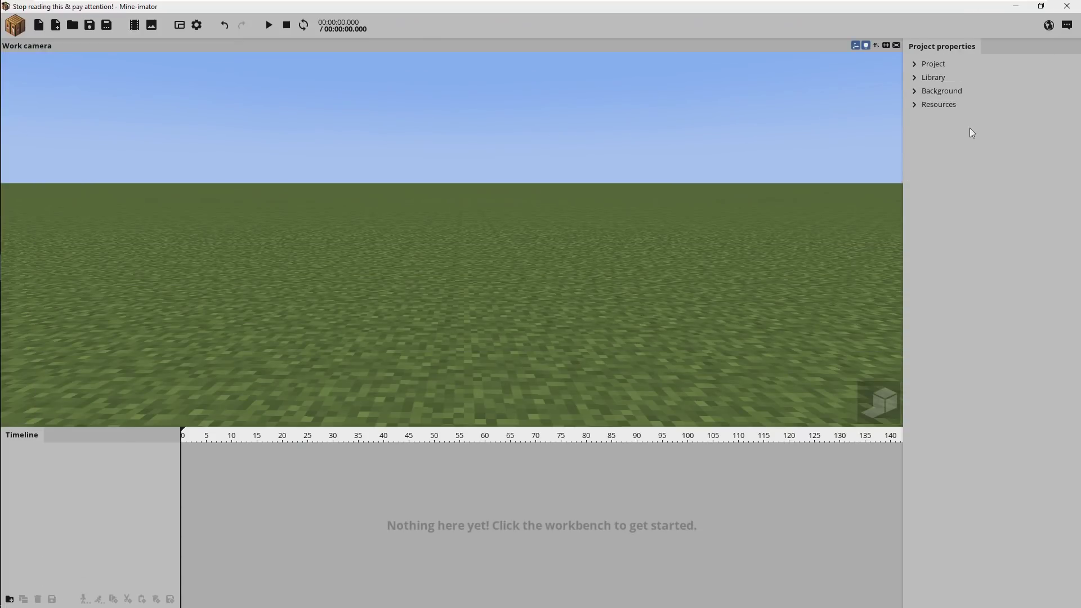
Step: Create a Human character with the Steve variant and the Minecraft skin
left_click(17, 26)
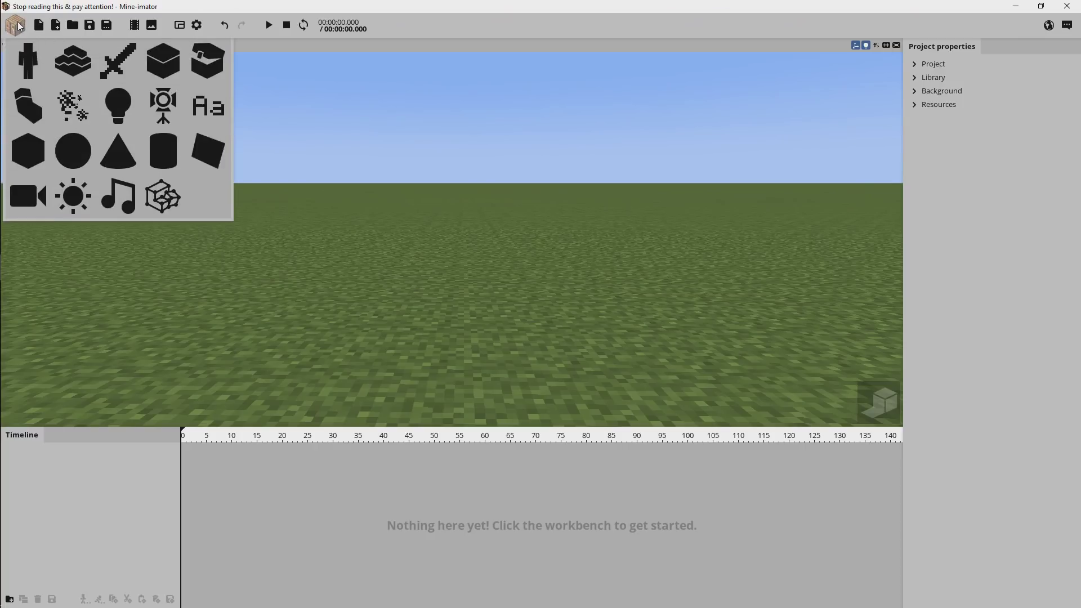
left_click(30, 66)
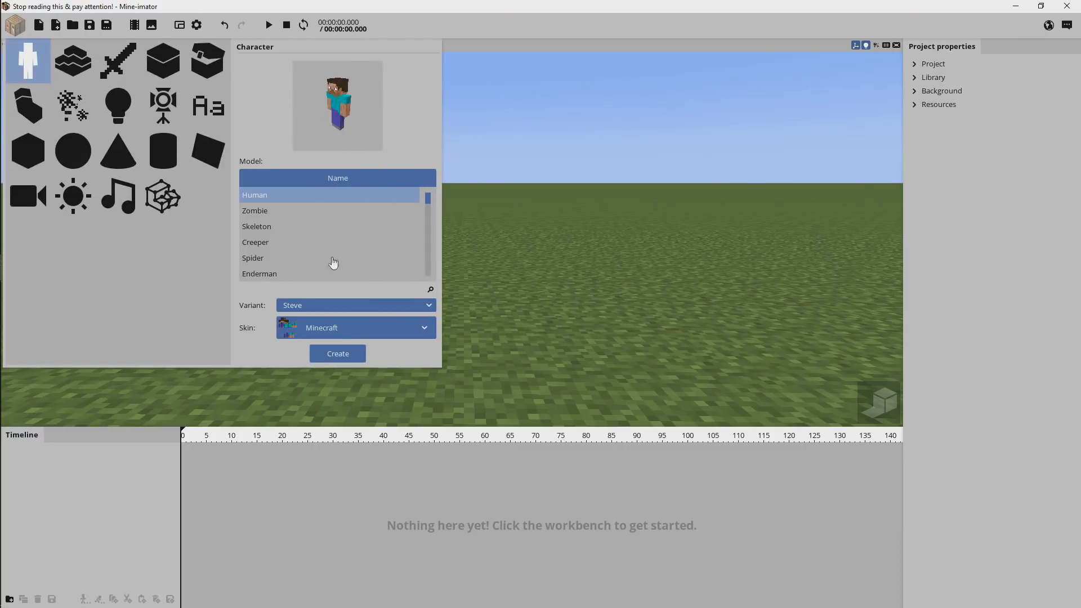
left_click(338, 355)
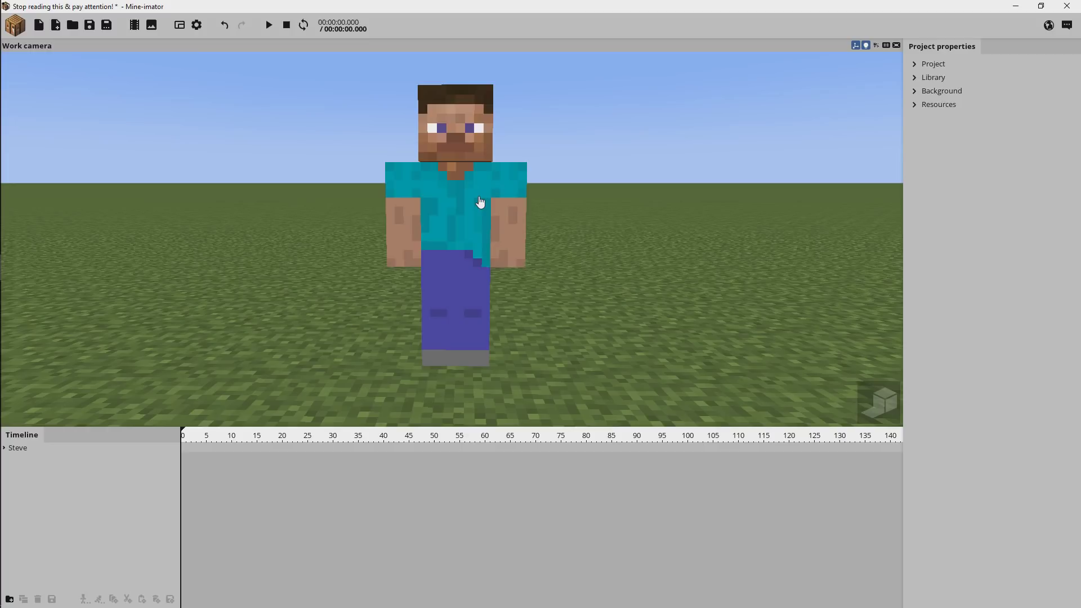
Step: Expand Steve's body part hierarchy in the timeline, including the Body's children, and select the Body
left_click(18, 449)
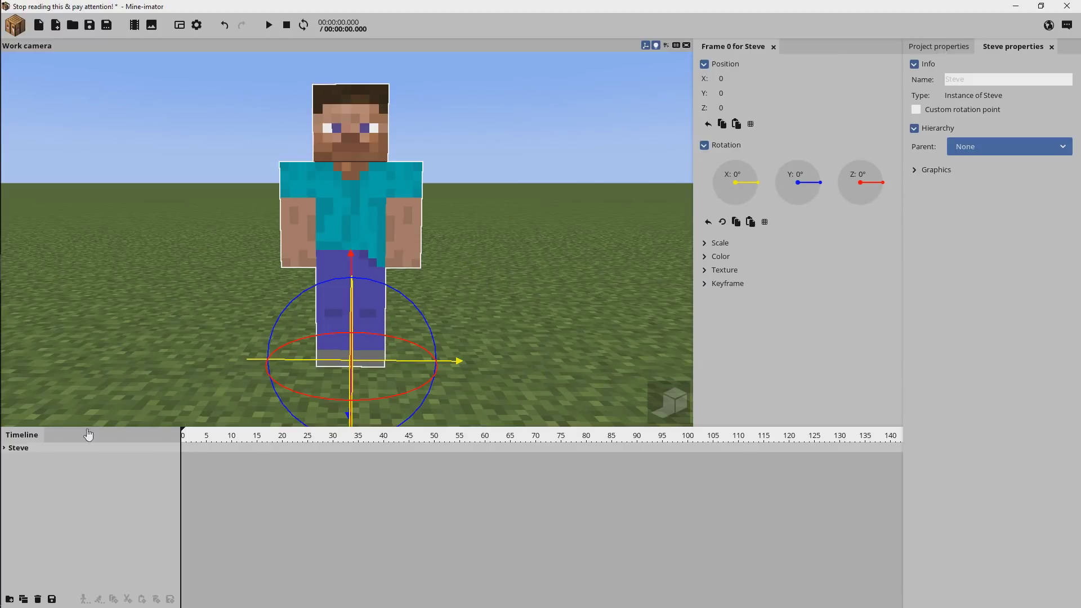
left_click(4, 447)
left_click(13, 457)
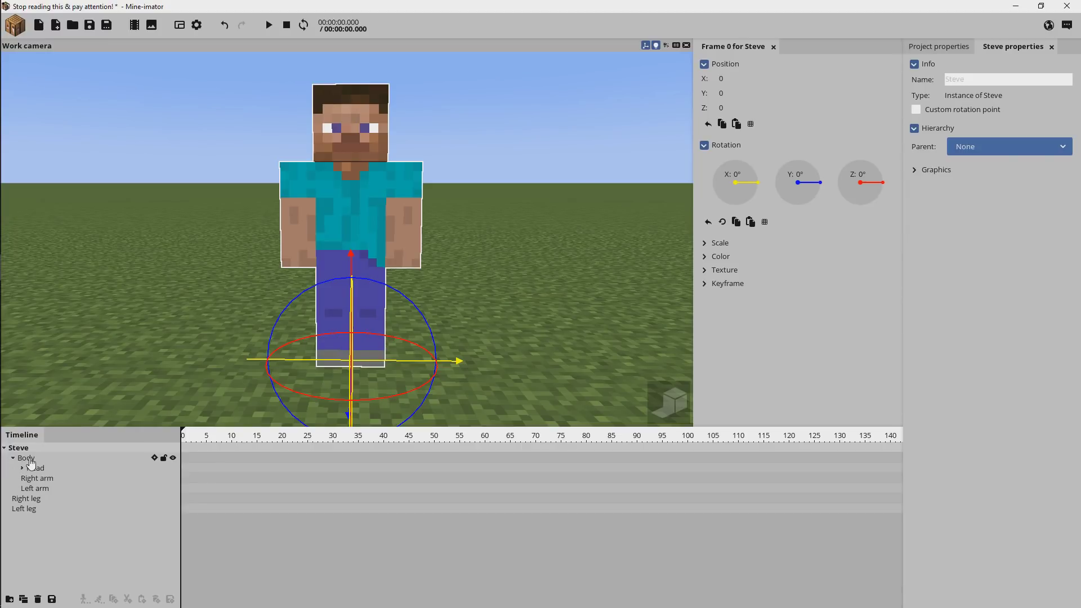
left_click(27, 458)
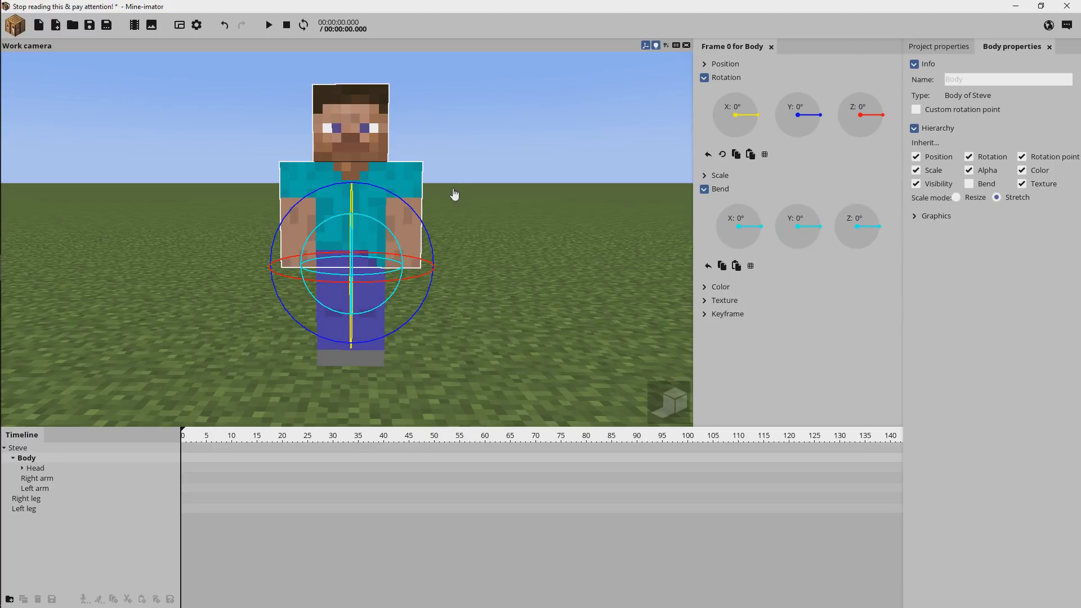
Step: Try bending Steve's body sideways on Y and forward, viewing the pose from several angles
left_click_drag(453, 198, 521, 237)
middle_click_drag(366, 201, 459, 195)
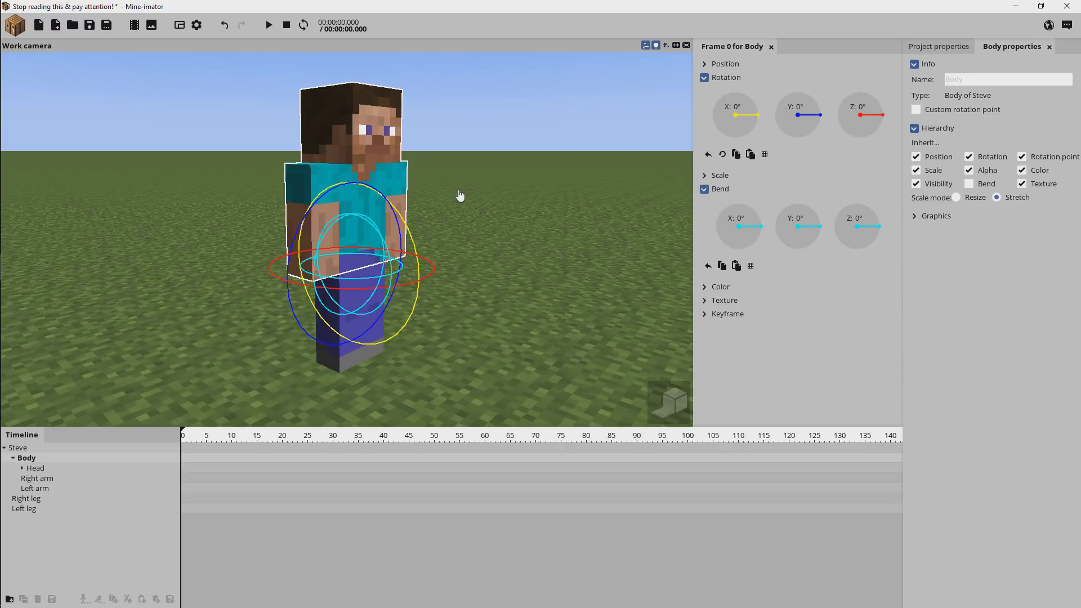
middle_click_drag(459, 195, 459, 201)
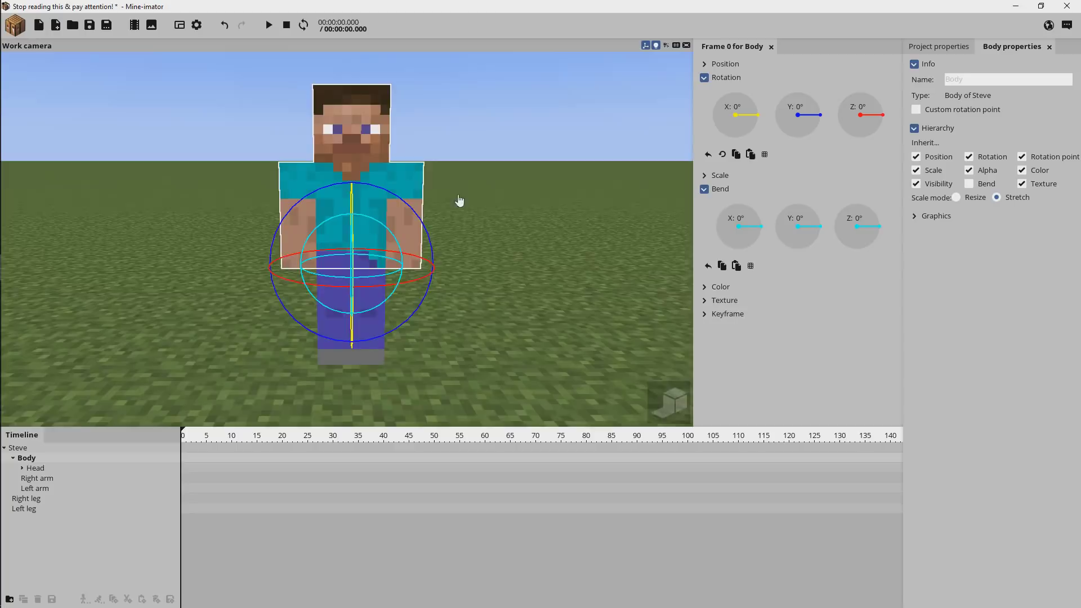
scroll(357, 225, "up", 5)
left_click_drag(370, 224, 355, 224)
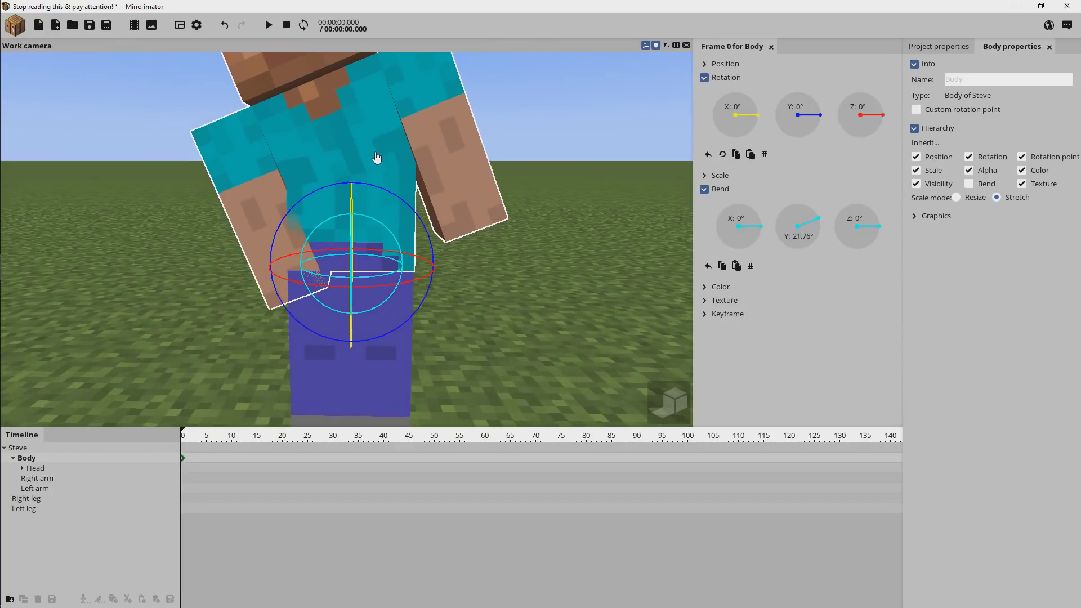
left_click_drag(382, 263, 365, 320)
left_click_drag(443, 179, 293, 180)
left_click_drag(360, 216, 265, 217)
left_click_drag(341, 107, 529, 146)
scroll(346, 107, "down", 3)
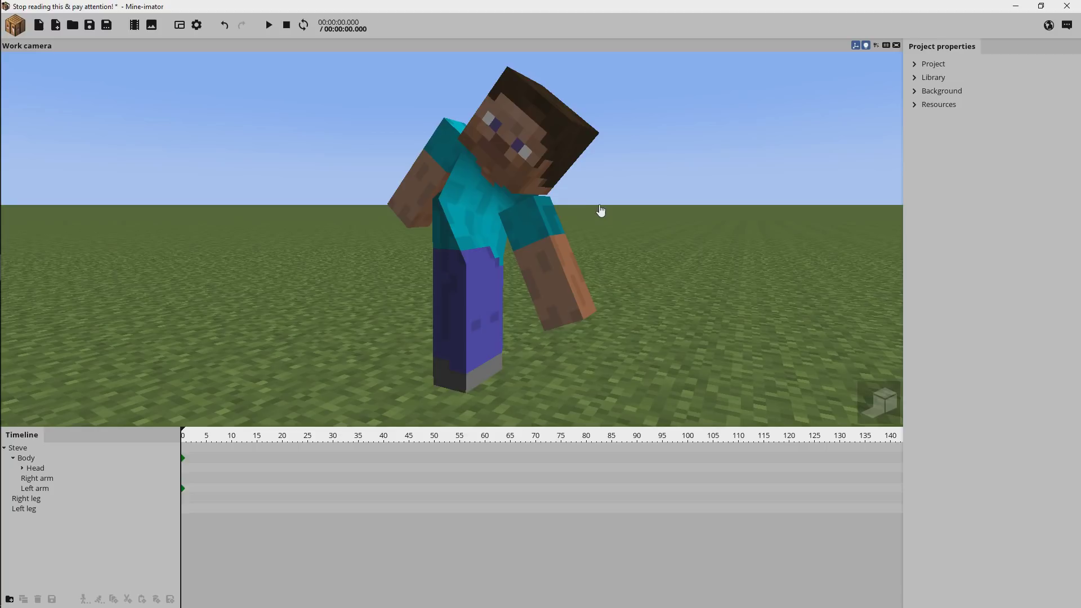
Step: Select the left arm, try adjusting its bend, and expand its Graphics properties
left_click(543, 260)
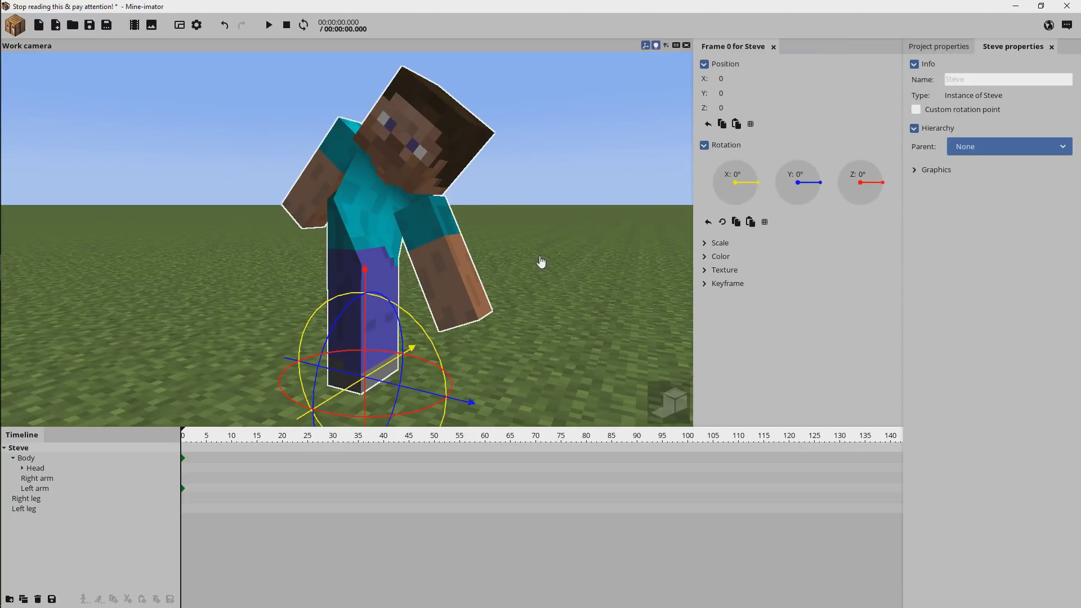
left_click(456, 252)
mouse_move(817, 231)
left_mouse_down()
mouse_move(795, 197)
mouse_move(830, 237)
mouse_move(809, 197)
mouse_move(825, 224)
left_mouse_up()
left_click(926, 217)
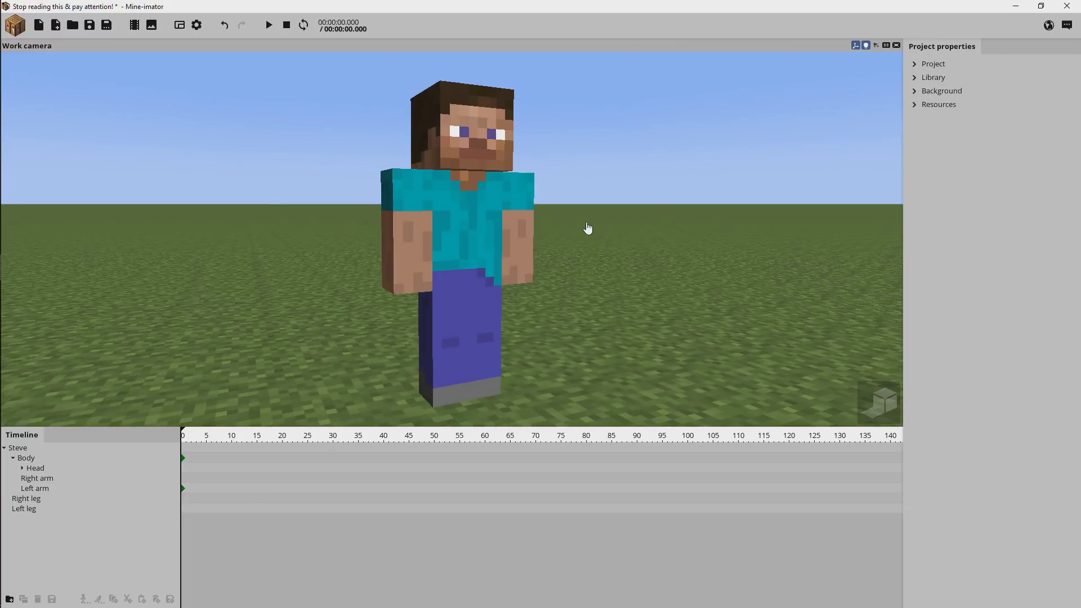
Step: Bend the body forward about 46° on the X axis at frame 0
left_click(37, 458)
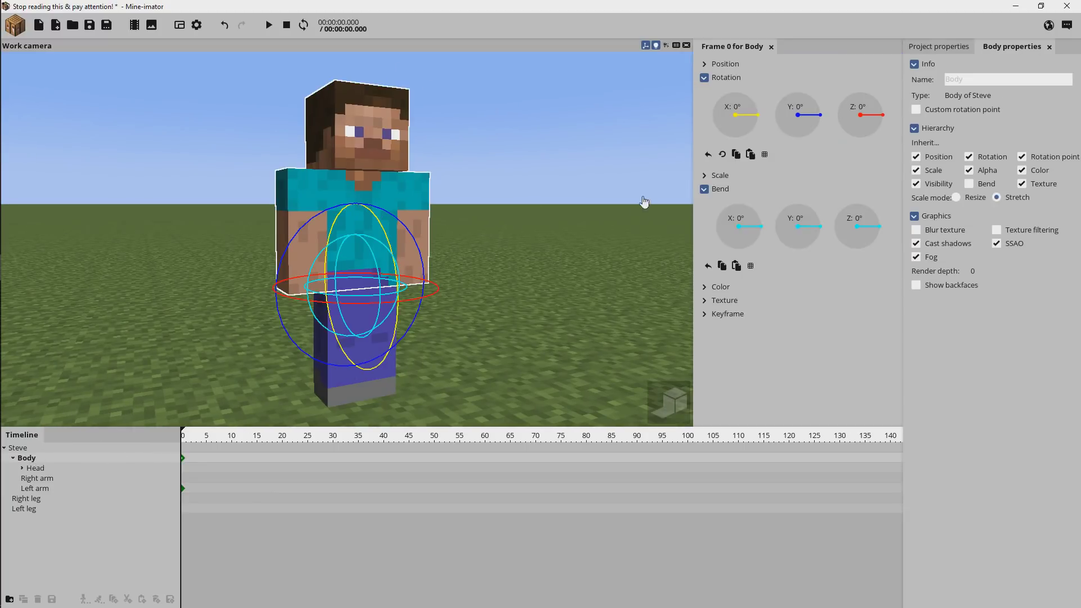
left_click_drag(453, 153, 465, 165)
scroll(478, 179, "up", 2)
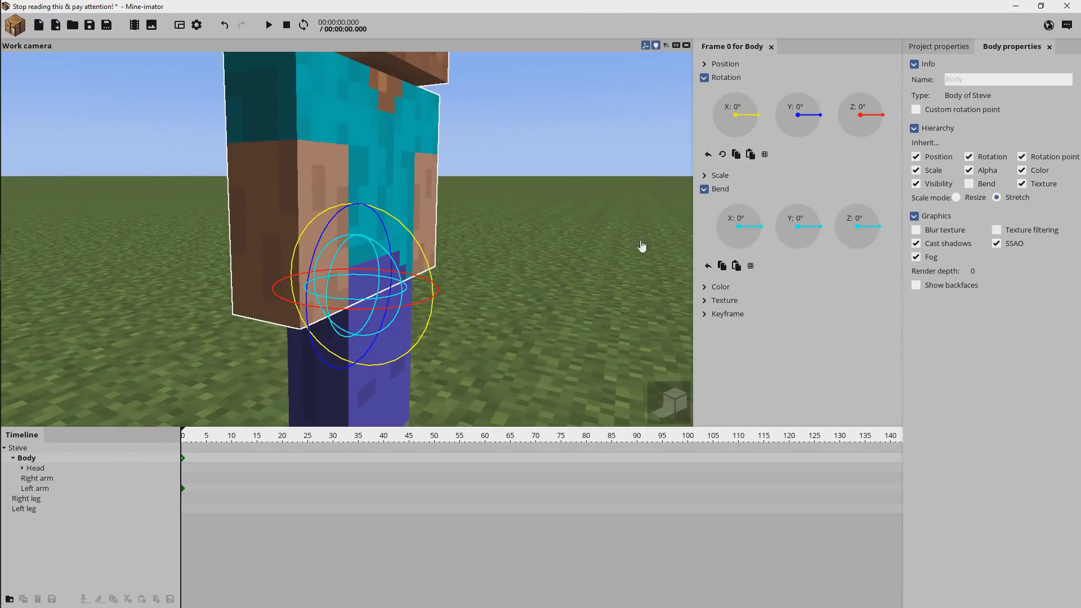
left_click_drag(762, 235, 779, 184)
left_click_drag(519, 182, 488, 186)
scroll(488, 186, "down", 2)
Step: Rotate the right arm about -143° on X, expand its Position settings, and shift it along Y
left_click(393, 196)
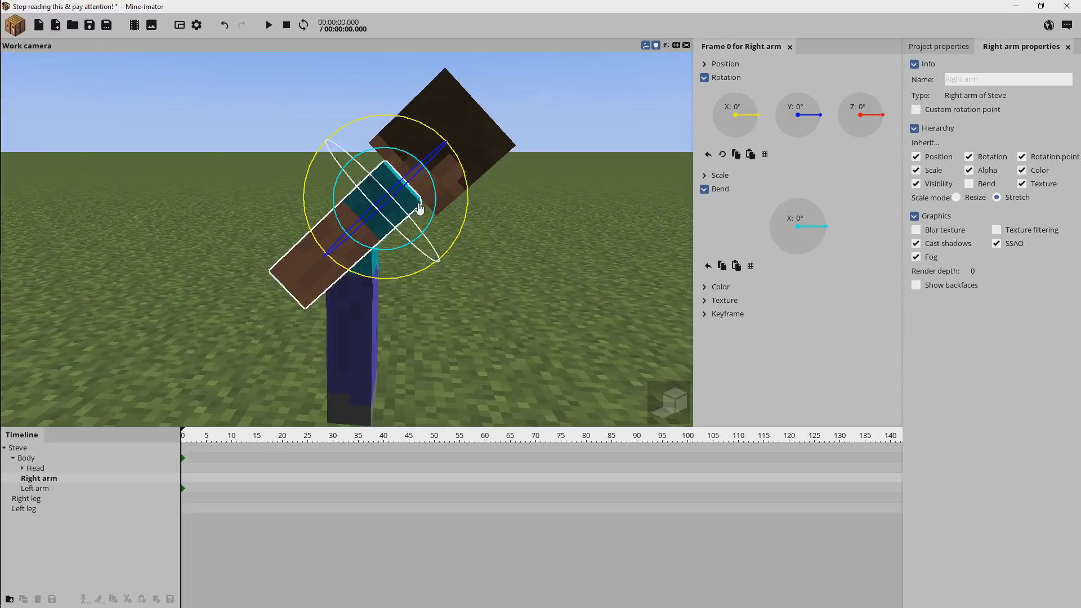
left_click_drag(319, 159, 230, 169)
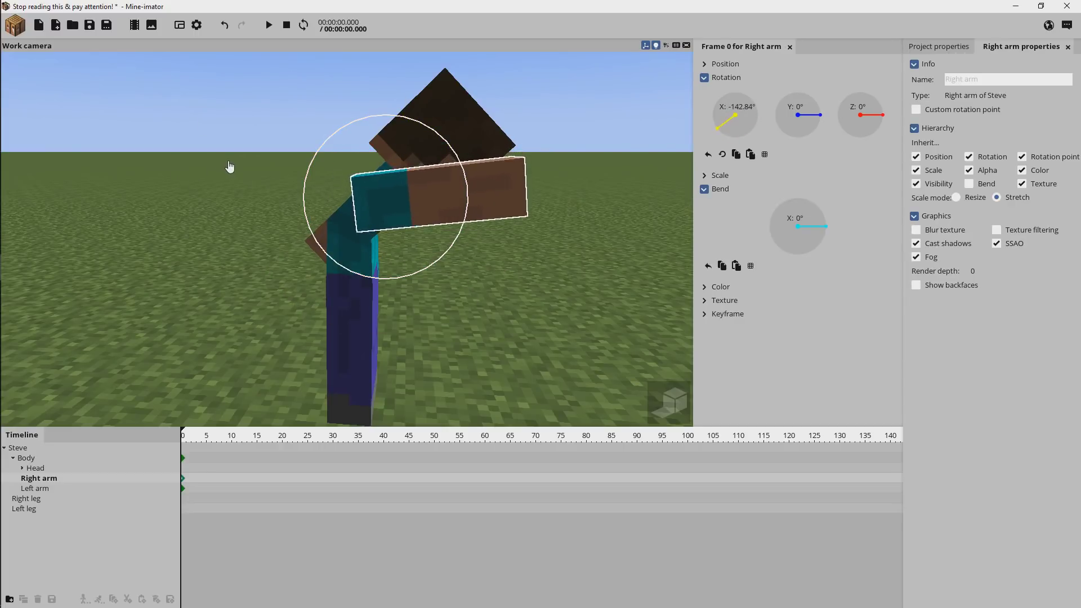
left_click(704, 63)
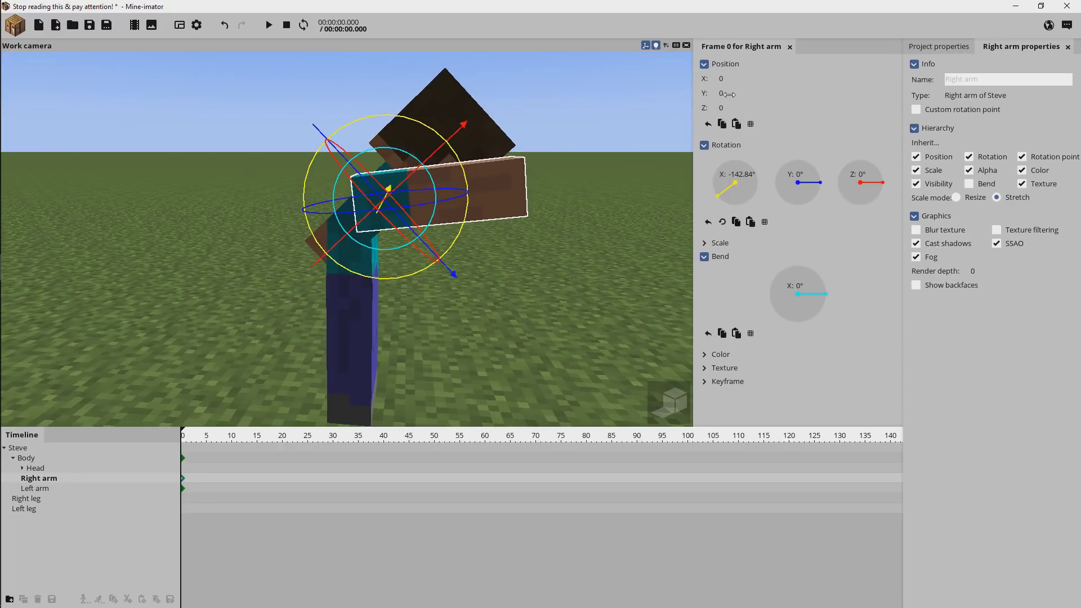
left_click_drag(729, 94, 801, 97)
left_click_drag(562, 178, 434, 225)
Step: Inspect the bent torso and left arm from another angle, and reset the body's X bend
left_click(367, 206)
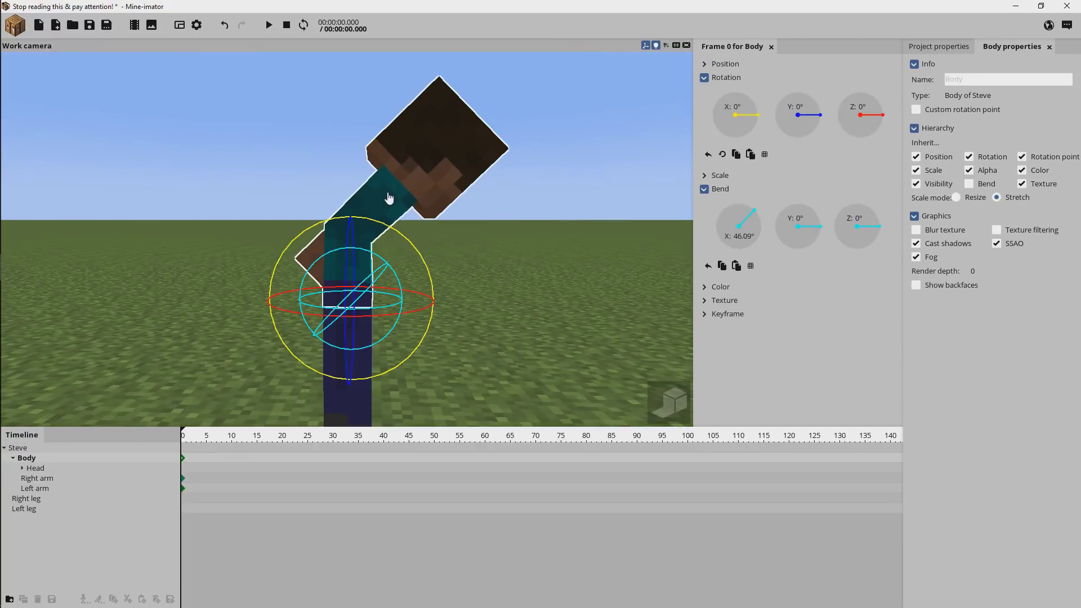
left_click(389, 197)
middle_click_drag(358, 302, 407, 311)
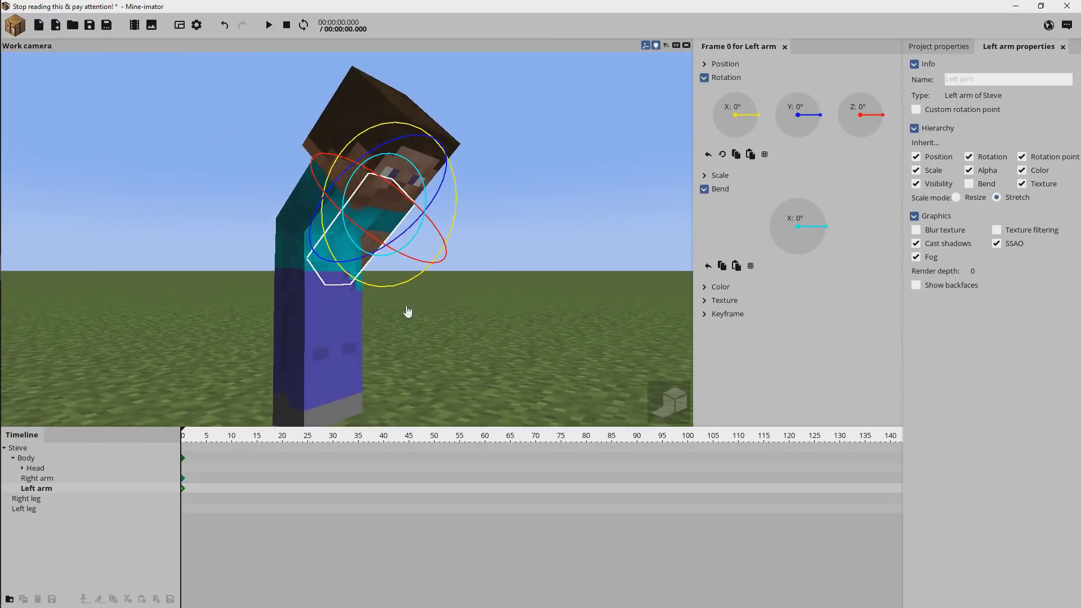
left_click(287, 236)
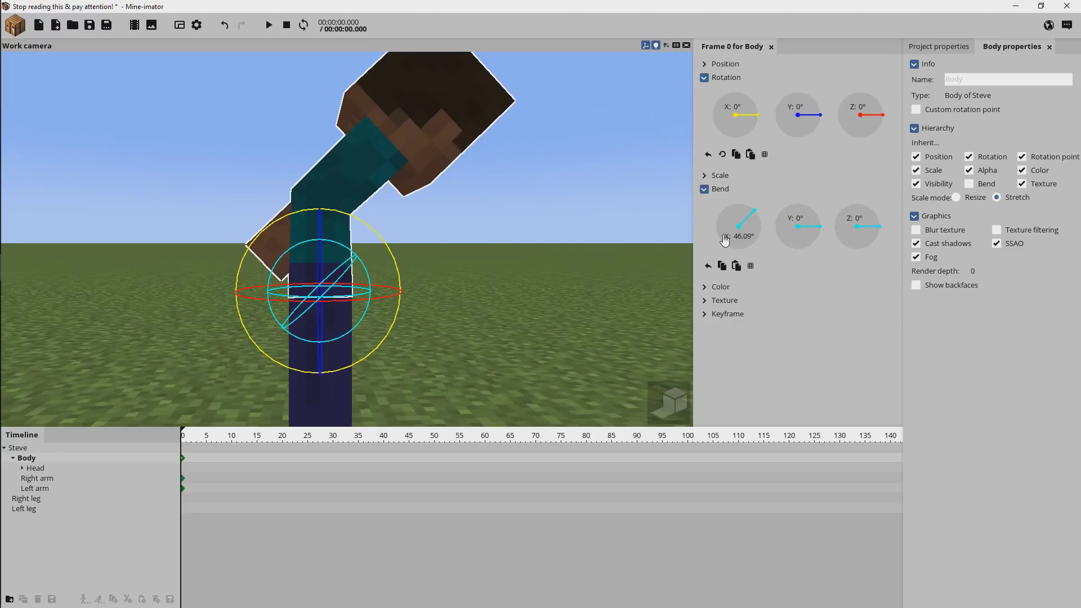
right_click(725, 232)
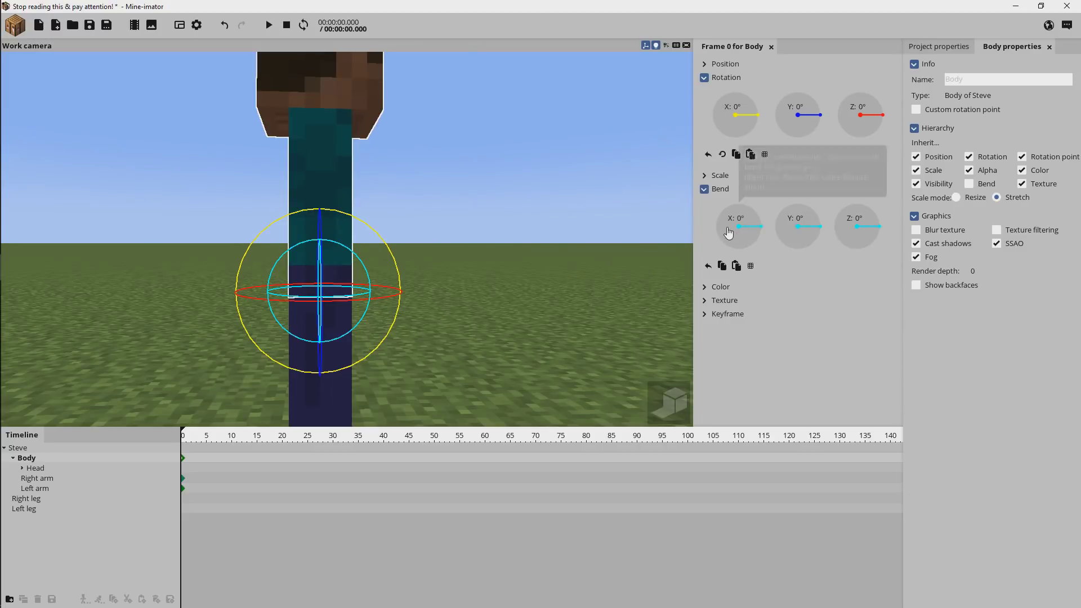
Step: Try bending the body backward to about -53° and forward on the X axis, and reset the bend
left_click_drag(760, 231, 764, 267)
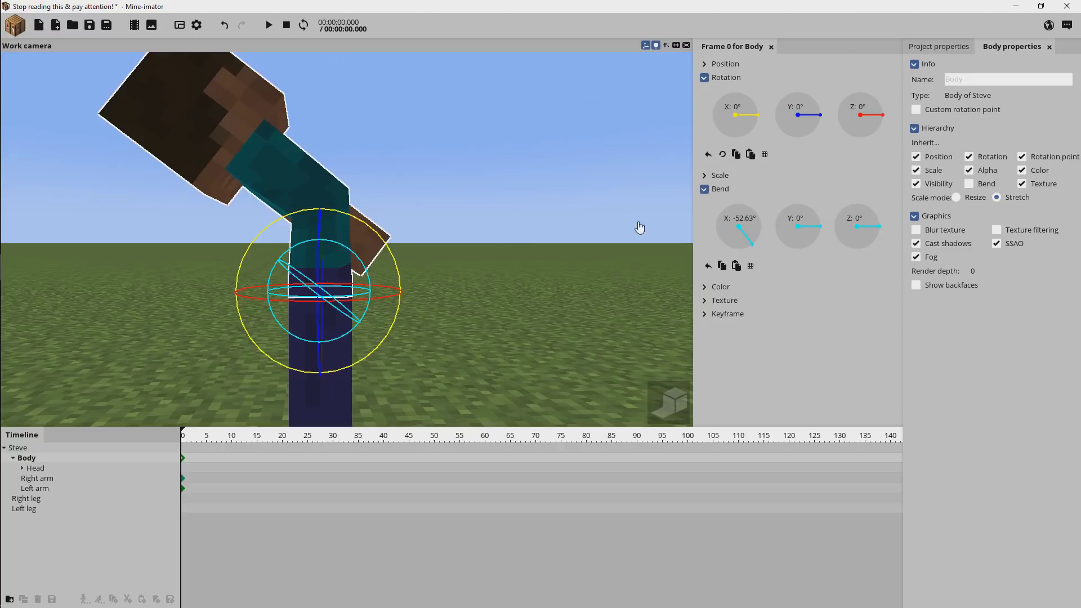
mouse_move(755, 248)
left_mouse_down()
mouse_move(748, 256)
mouse_move(755, 212)
mouse_move(717, 192)
mouse_move(767, 237)
mouse_move(724, 279)
mouse_move(754, 224)
mouse_move(745, 220)
mouse_move(748, 235)
left_mouse_up()
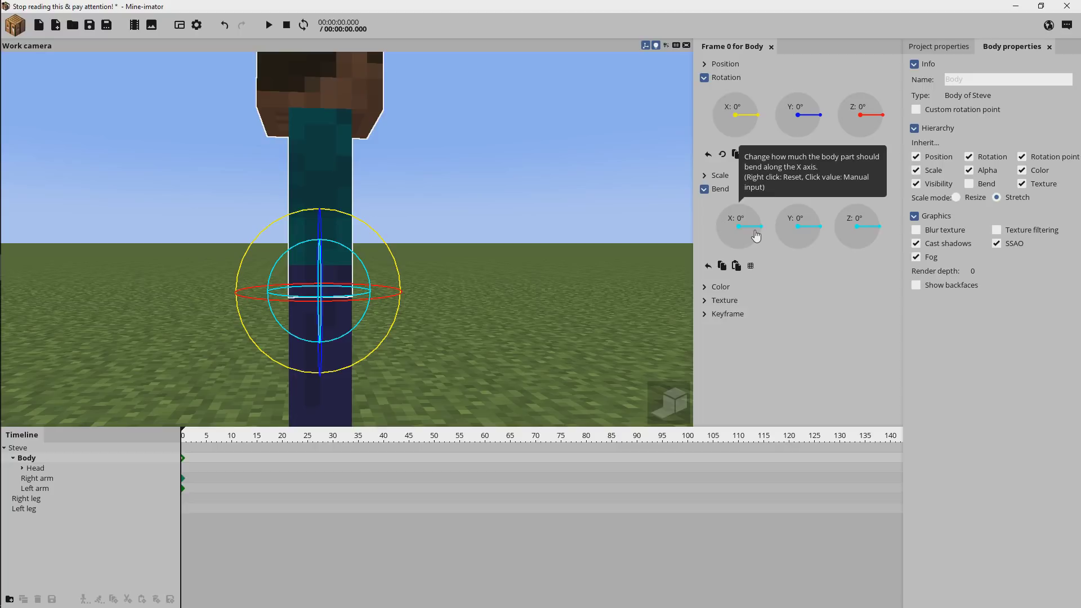
left_click_drag(756, 235, 747, 185)
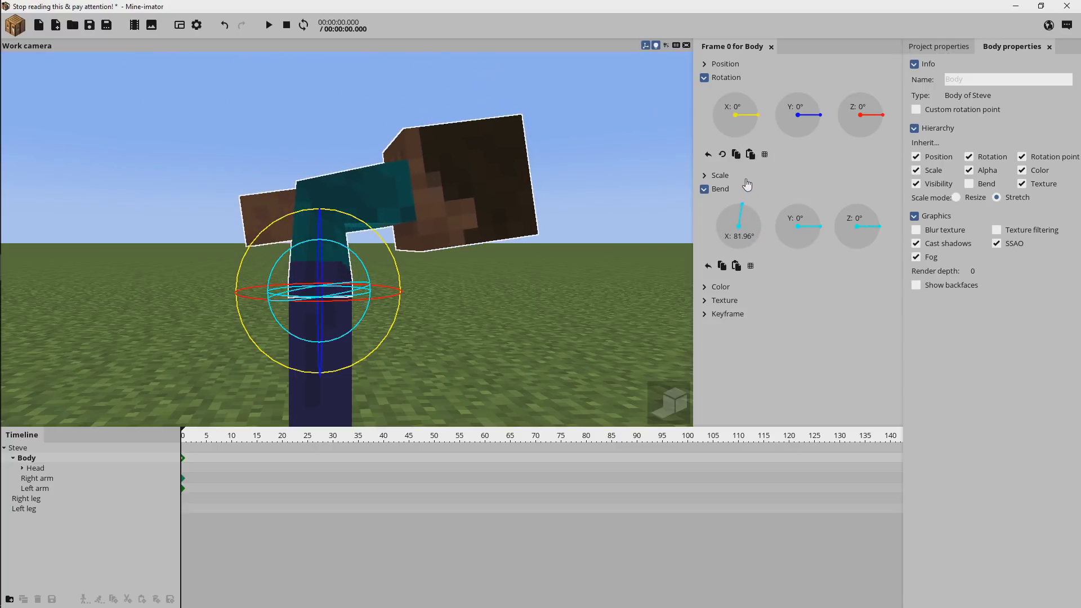
right_click(754, 236)
Step: Keyframe the body at frame 30 with a Z rotation of -40°, and play the animation to check it
left_click_drag(537, 177, 502, 185)
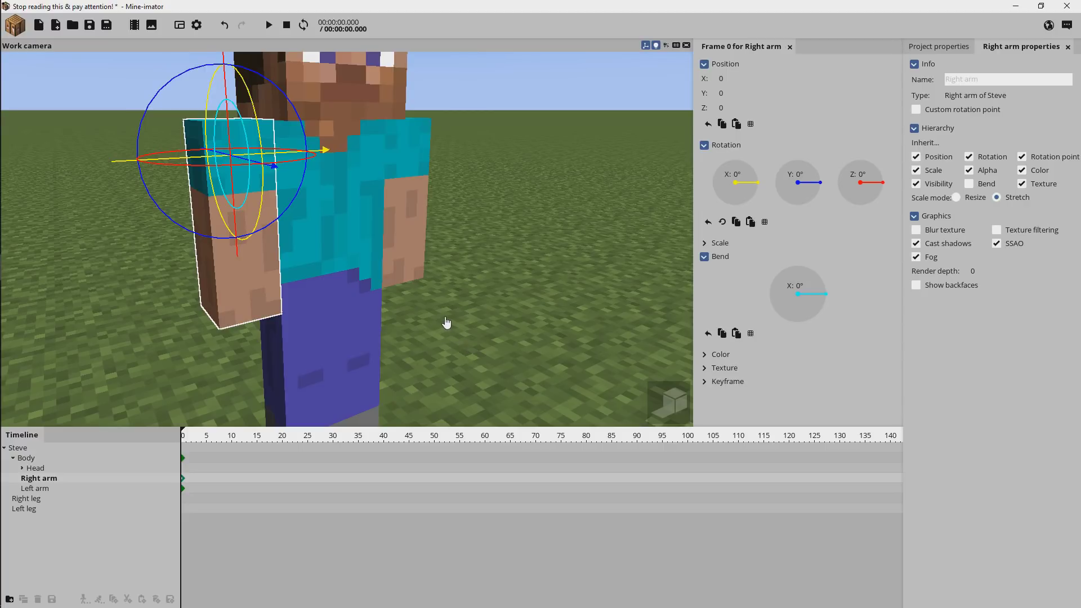
left_click(337, 239)
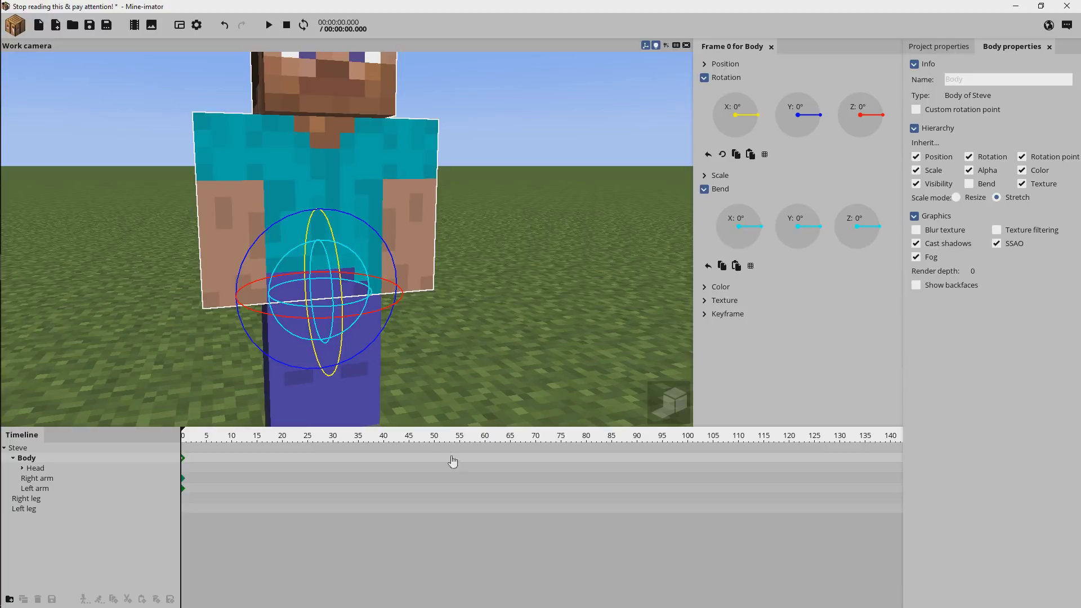
left_click(332, 463)
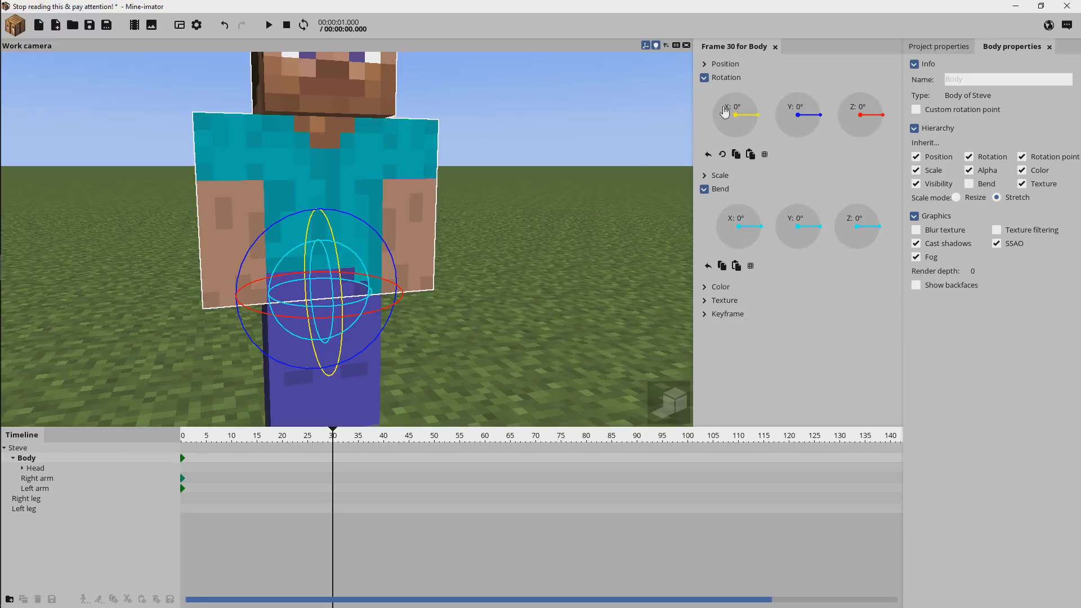
left_click_drag(750, 112, 756, 116)
right_click(756, 116)
left_click_drag(873, 111, 882, 138)
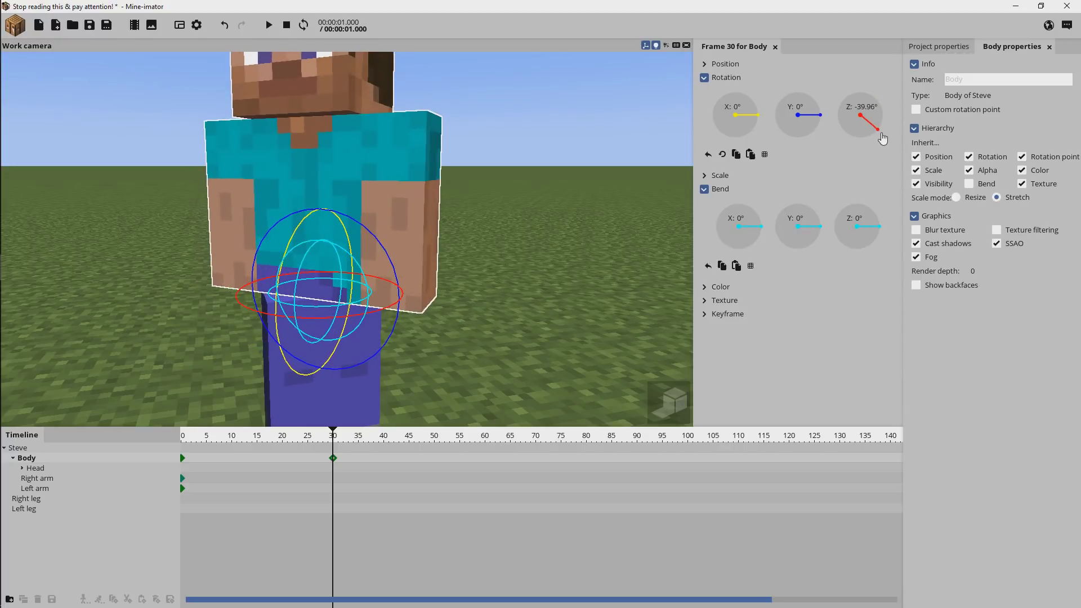
left_click(869, 107)
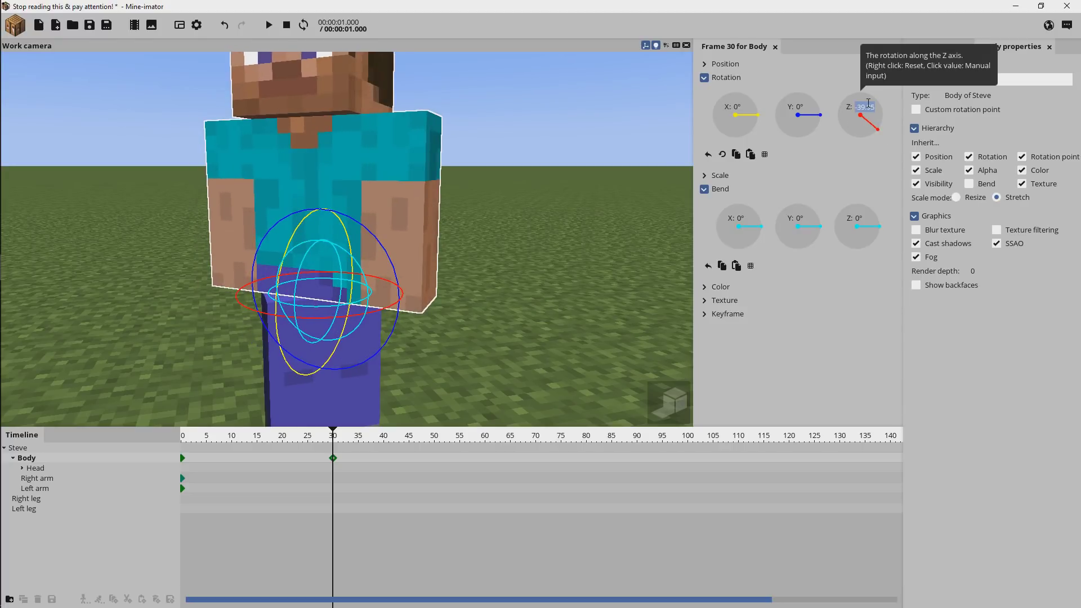
type("-40")
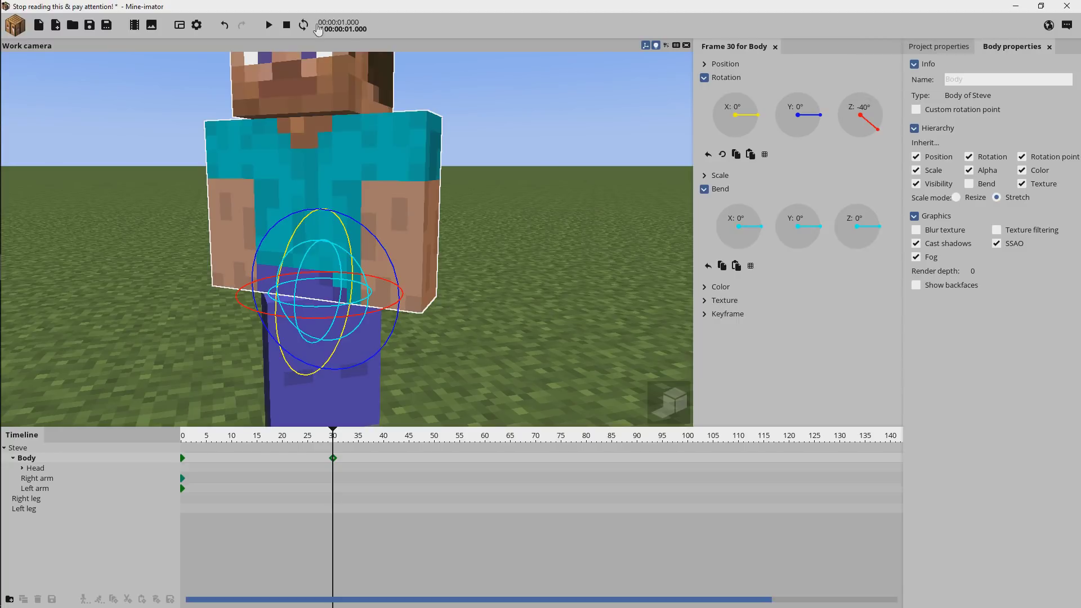
left_click(270, 26)
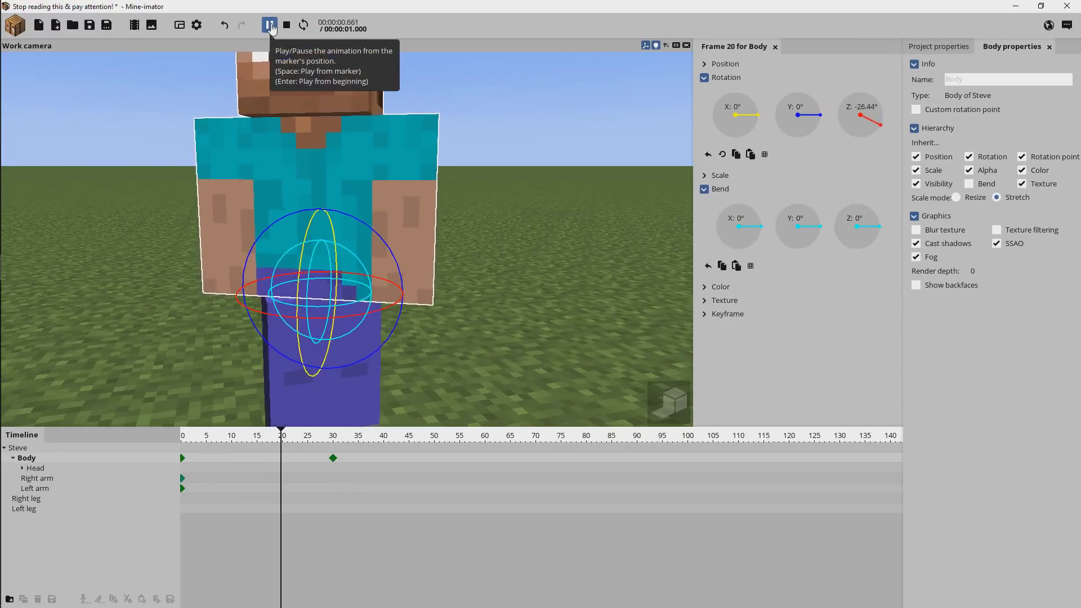
left_click(286, 26)
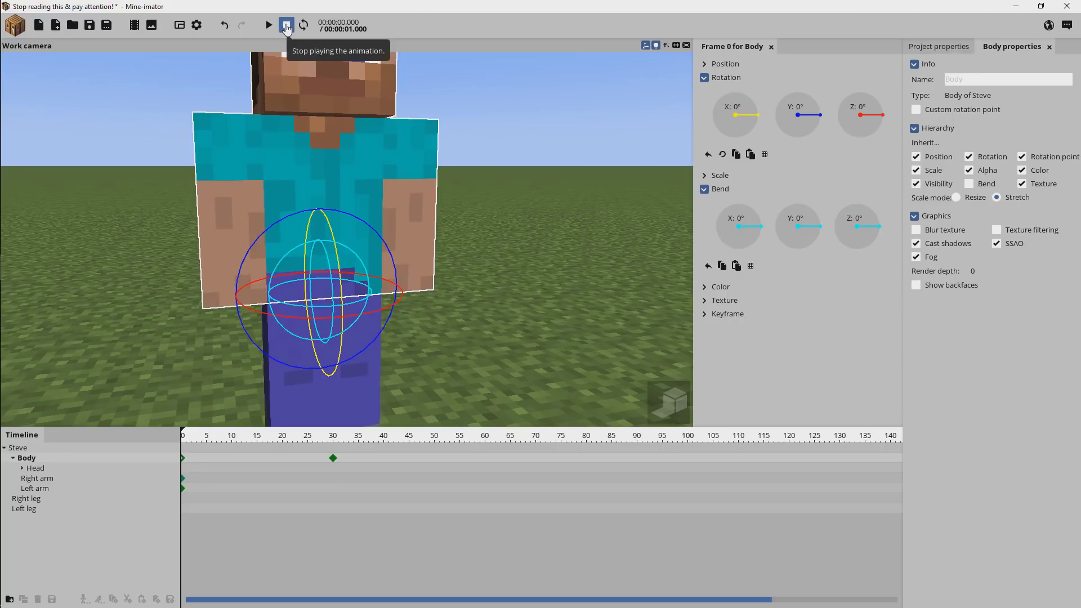
Step: Set the body's frame 0 keyframe transition to Ease in and out (sine), and stop playback
left_click(714, 316)
left_click(792, 336)
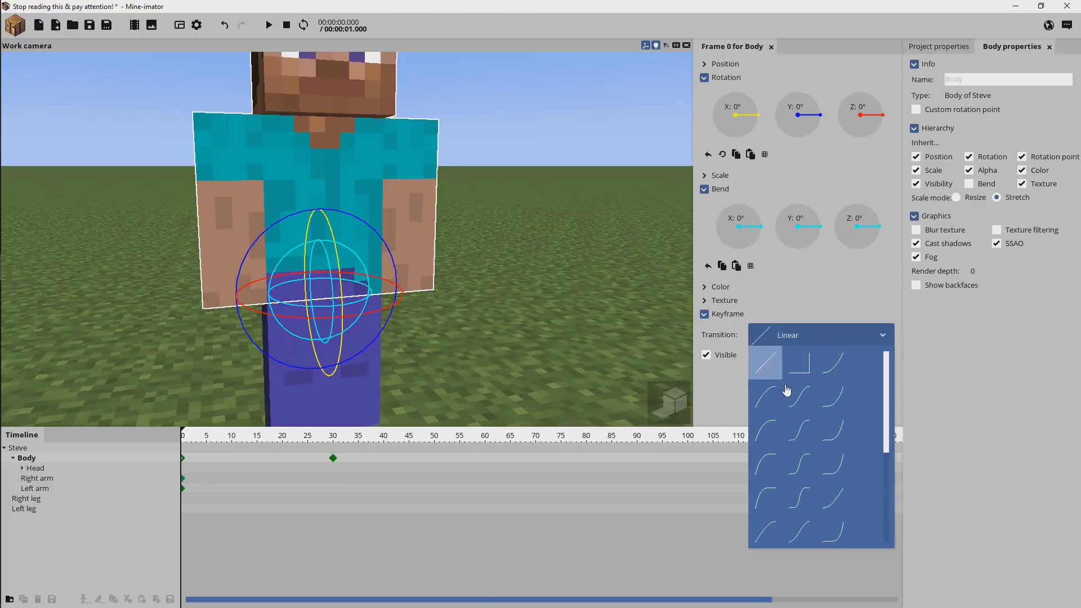
left_click(797, 536)
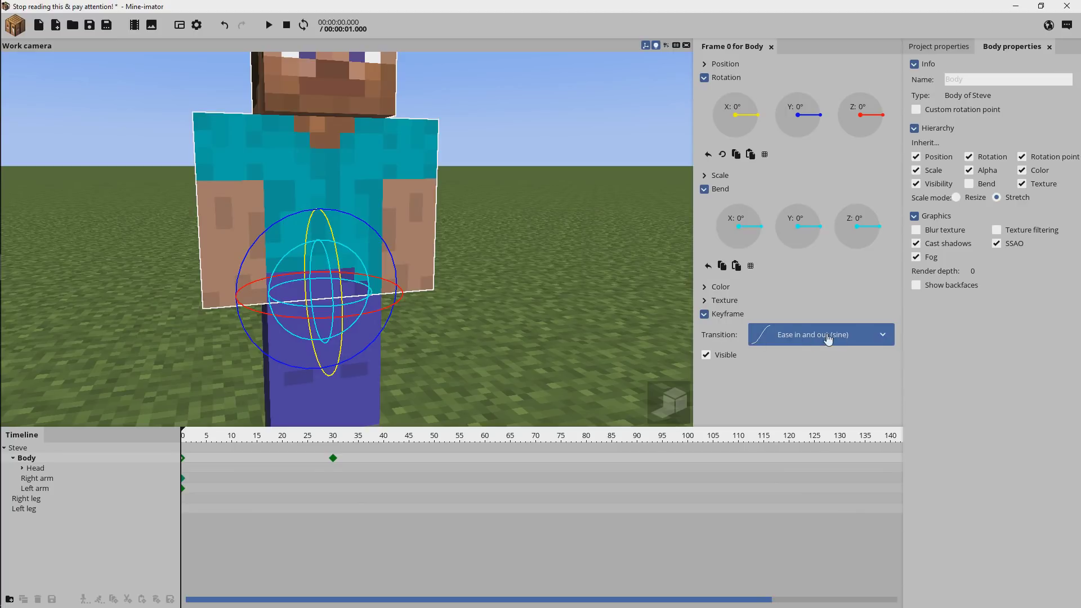
left_click(286, 27)
Step: Set the body's frame 0 keyframe transition to Linear
left_click(788, 335)
scroll(787, 389, "up", 3)
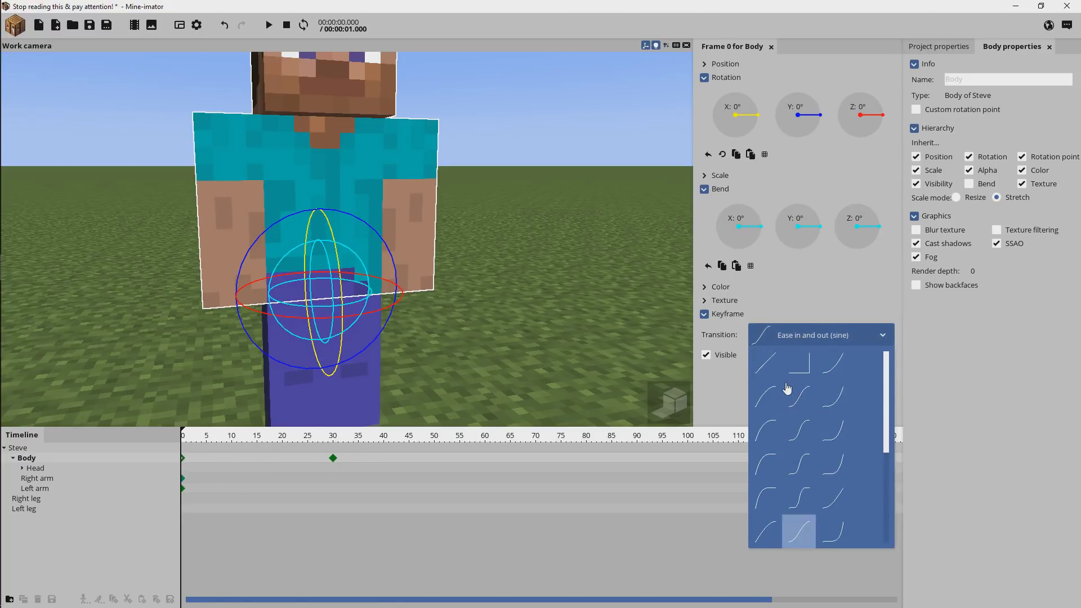
left_click(770, 358)
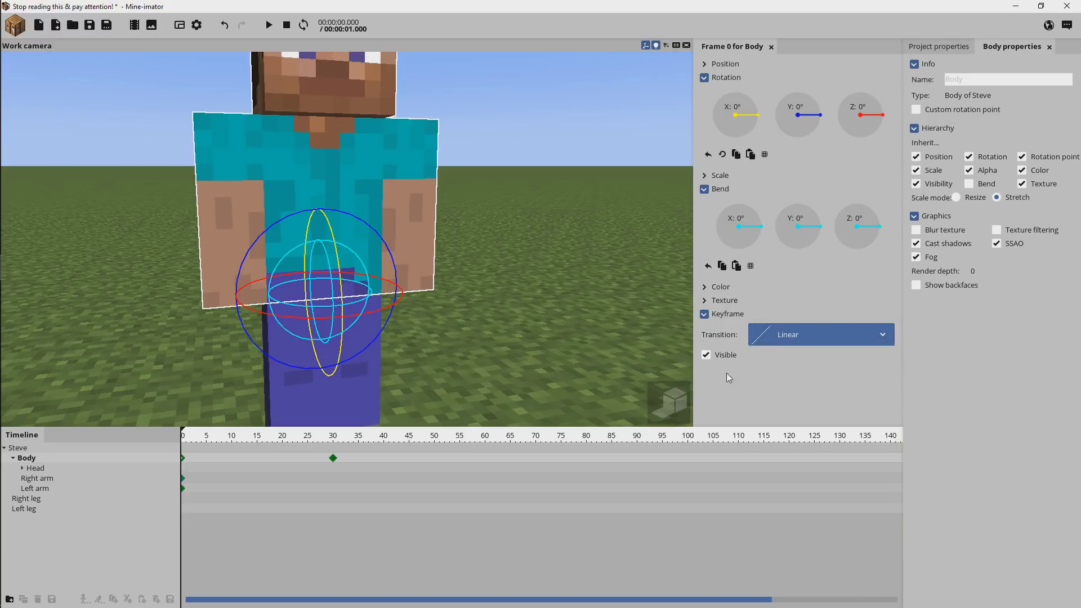
Step: Add a body keyframe at frame 10, and set the body's Z bend to -25° in the frame 30 keyframe
left_click(233, 462)
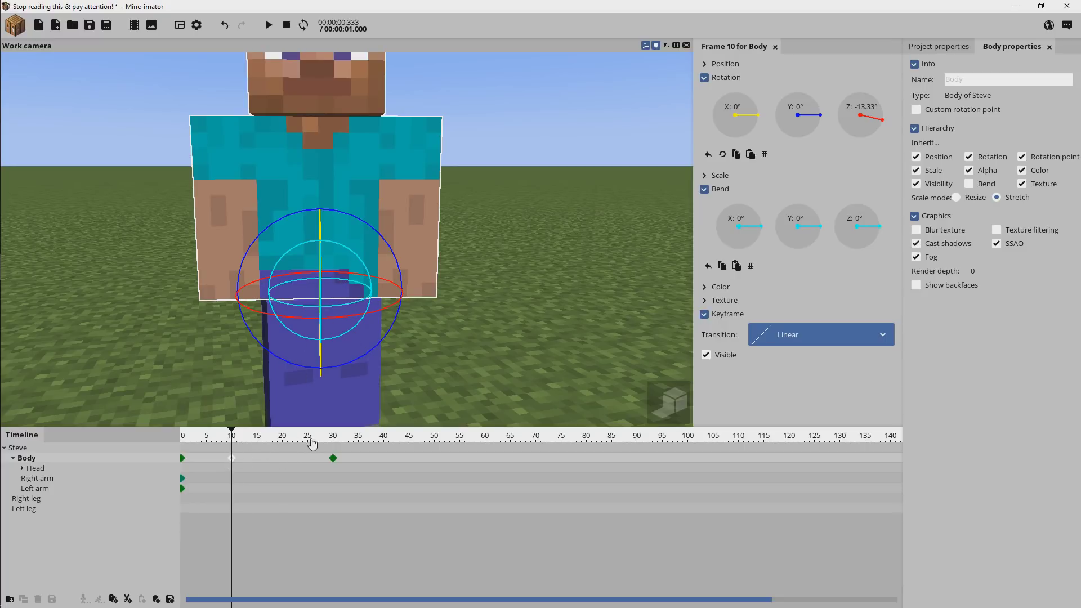
left_click(334, 459)
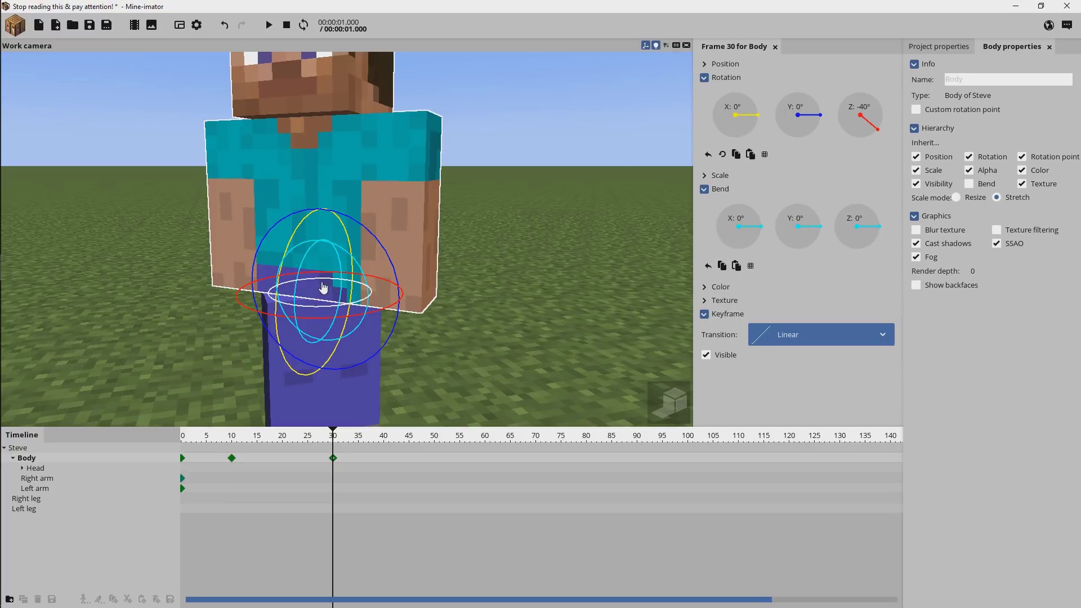
left_click_drag(322, 287, 332, 286)
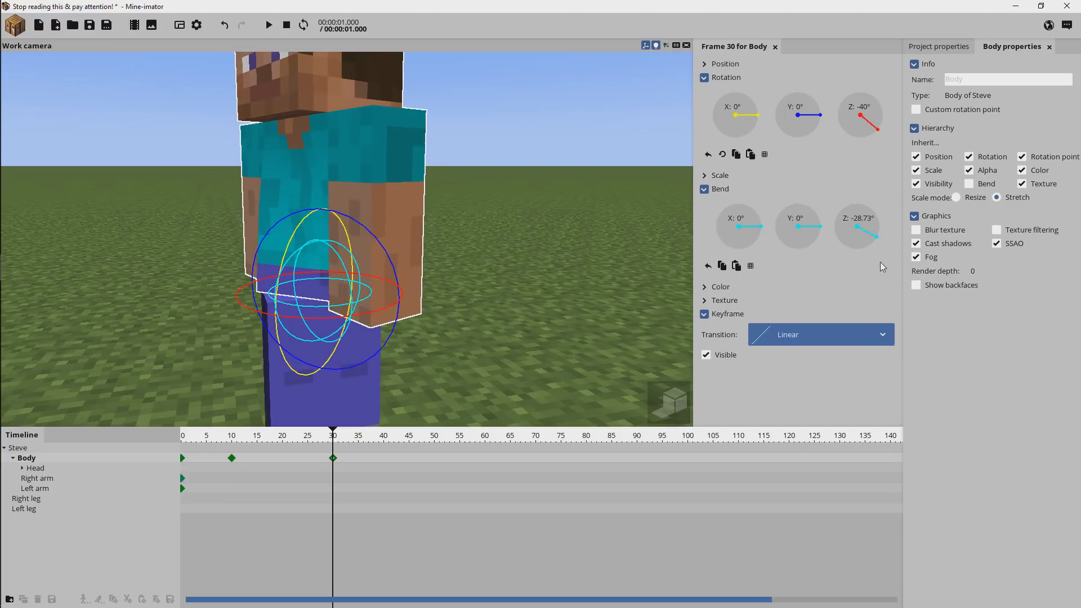
type("-25")
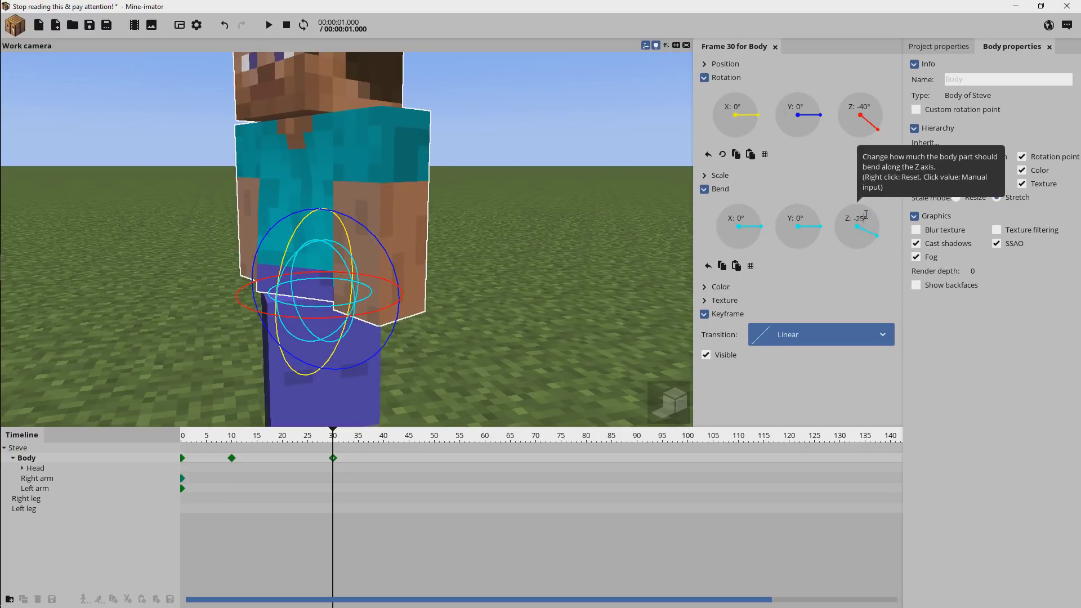
key("Return")
Step: Return to frame 0, deselect the body, and play the animation several times to check the body's turn and bend
middle_click_drag(417, 184, 422, 185)
left_click_drag(248, 437, 133, 444)
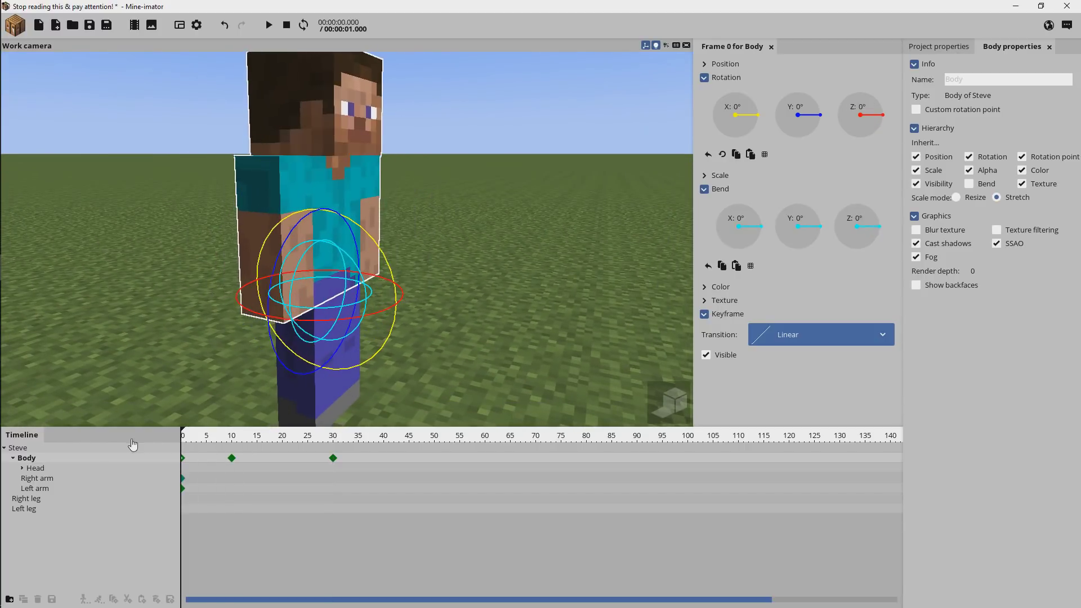
left_click(458, 210)
mouse_move(550, 236)
left_mouse_down()
mouse_move(456, 217)
mouse_move(490, 239)
mouse_move(558, 251)
left_mouse_up()
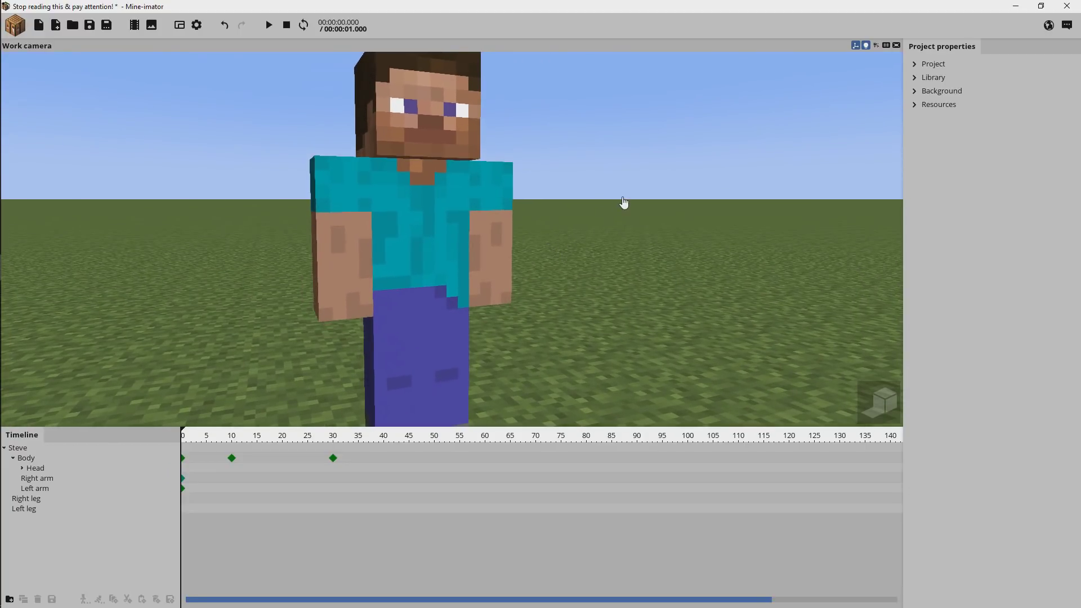
key("space")
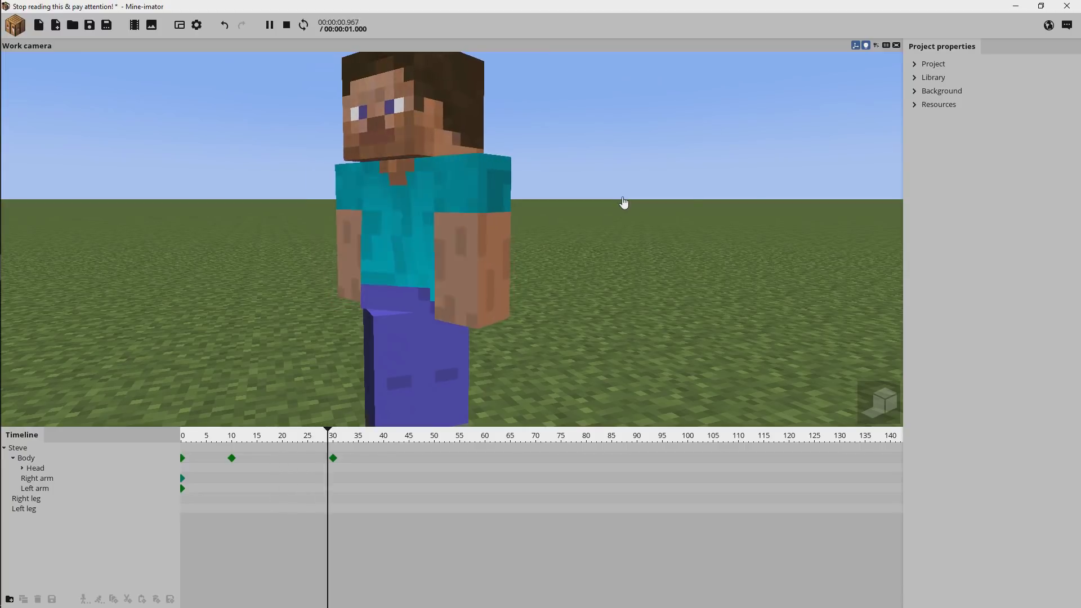
key("space")
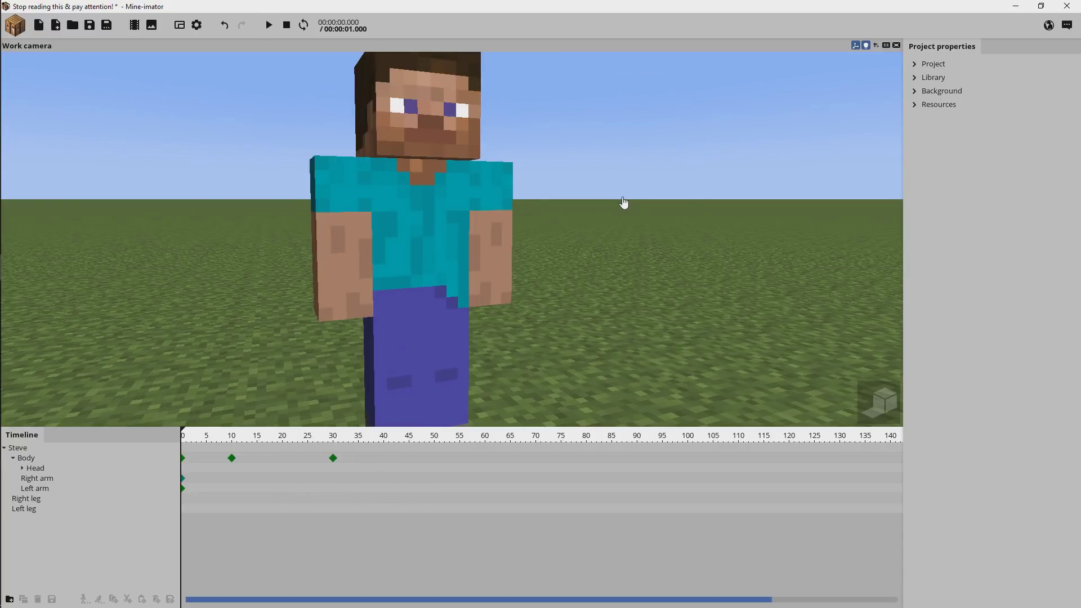
key("space")
key("space")
key("space")
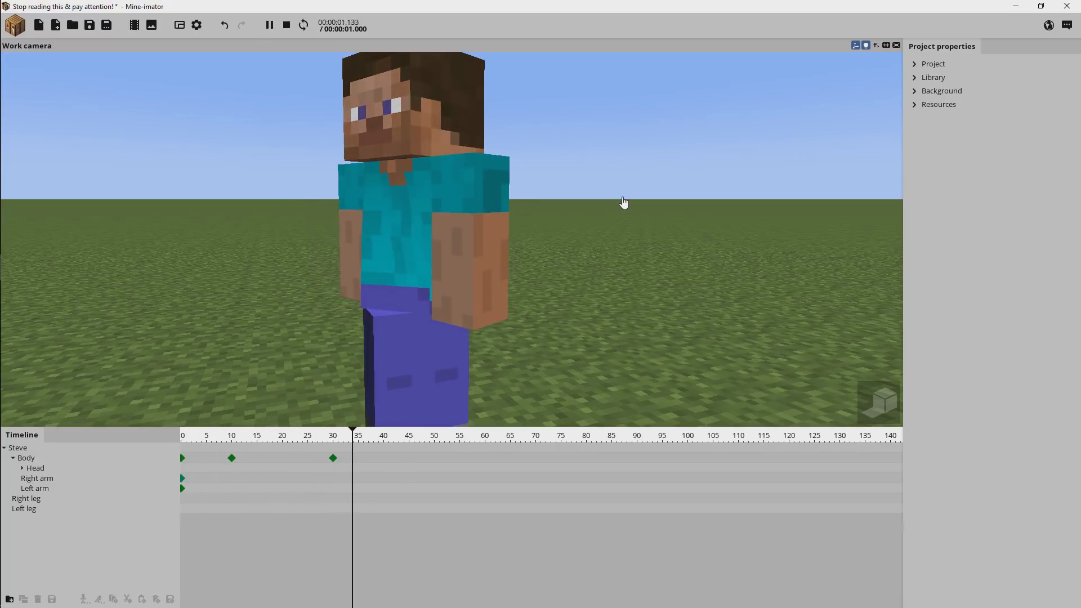
key("space")
key("space")
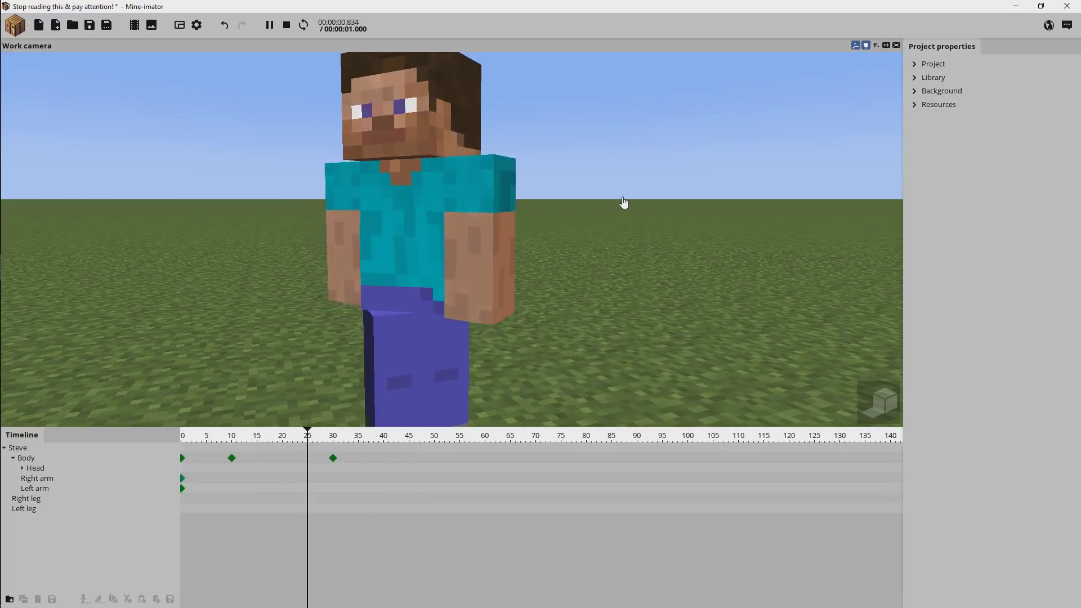
Step: Scrub the animation to frames 21 and 30, examine the bent body from different angles, and return to frame 0
key("space")
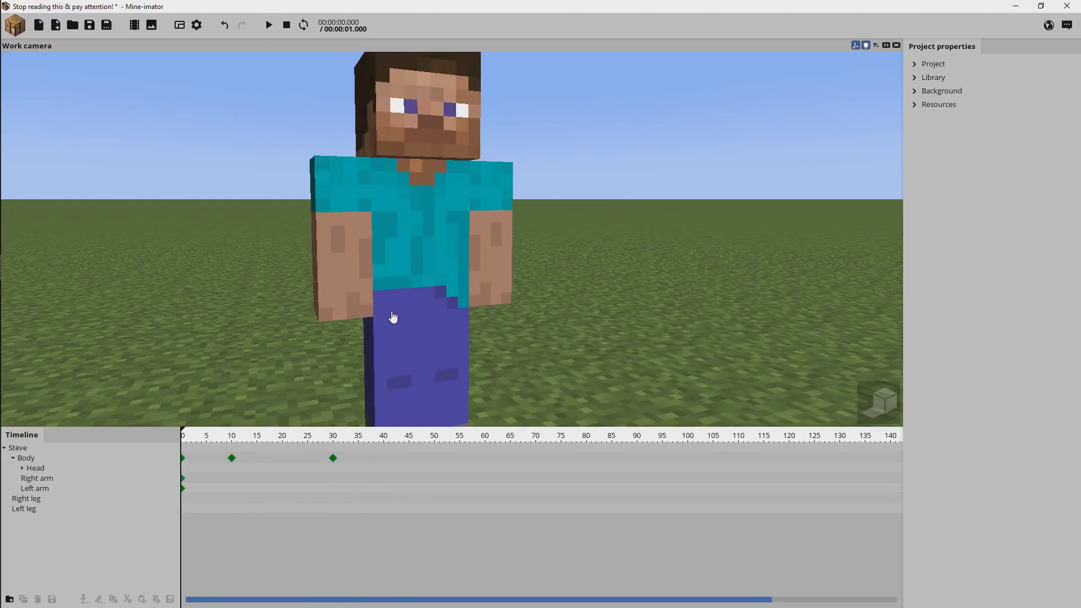
left_click_drag(195, 445, 287, 445)
left_click_drag(423, 292, 543, 315)
key("space")
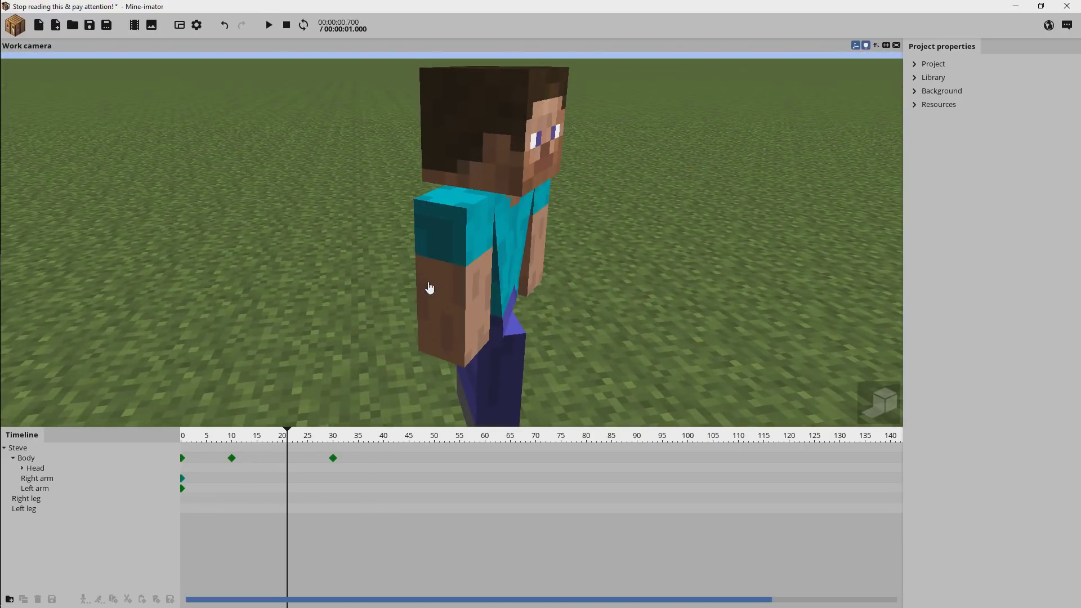
key("space")
left_click_drag(330, 442, 333, 440)
left_click_drag(598, 272, 550, 285)
scroll(550, 285, "up", 2)
left_click_drag(478, 208, 633, 287)
scroll(632, 290, "down", 2)
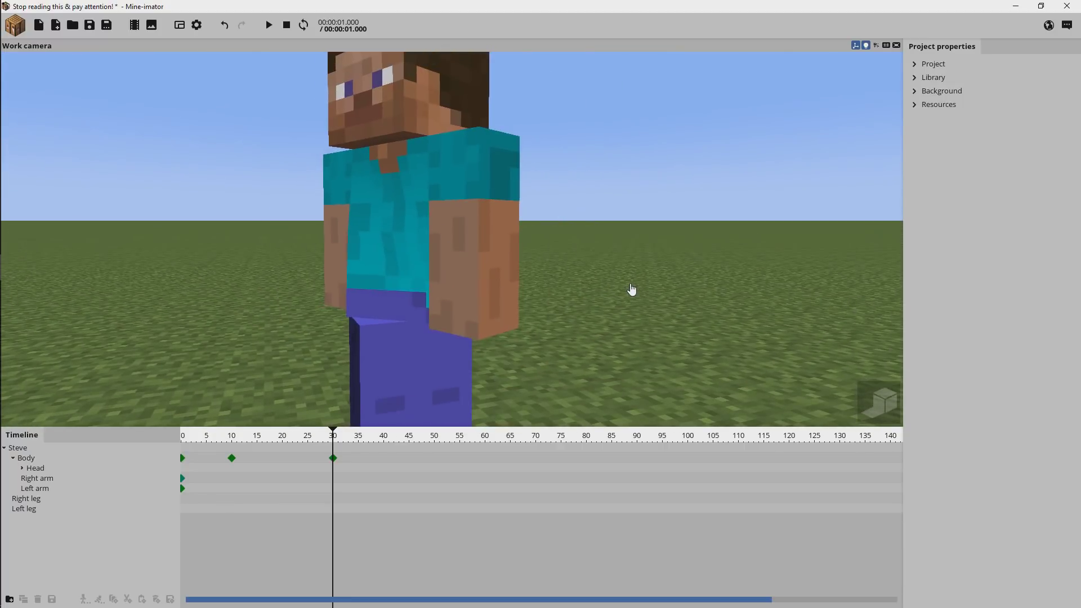
left_click_drag(285, 439, 152, 450)
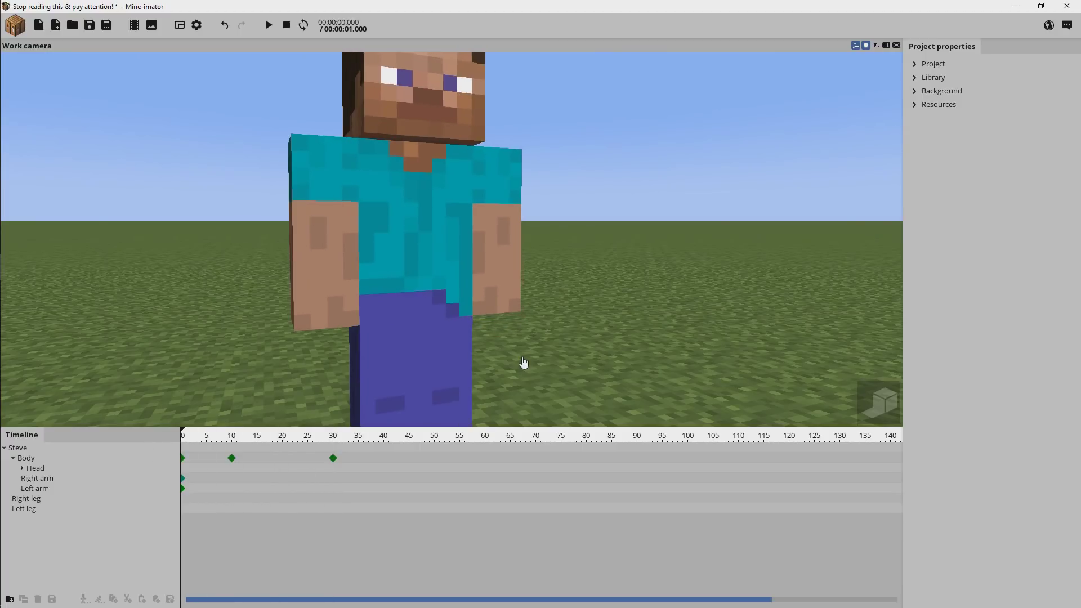